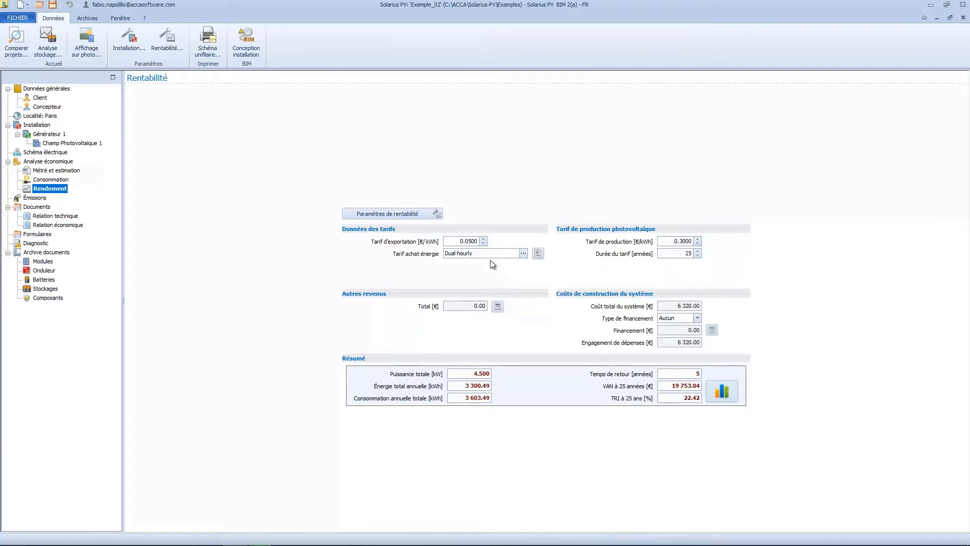
- Review the software archive's international energy tariffs, including Dos períodos and Bi-horaire, and inspect the Bi-horaire tariff's weekly time bands
left_click(525, 252)
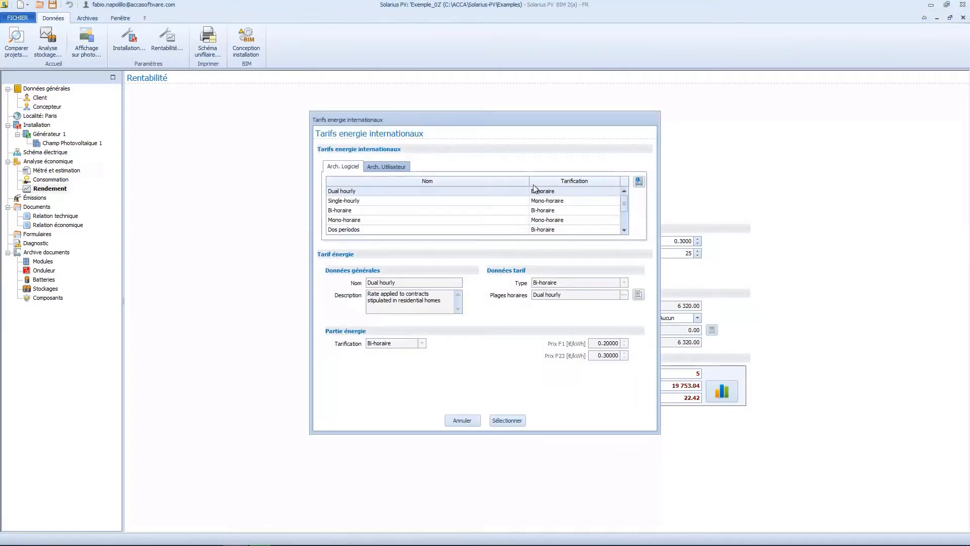
left_click(624, 231)
left_click(624, 191)
left_click(356, 210)
left_click(348, 229)
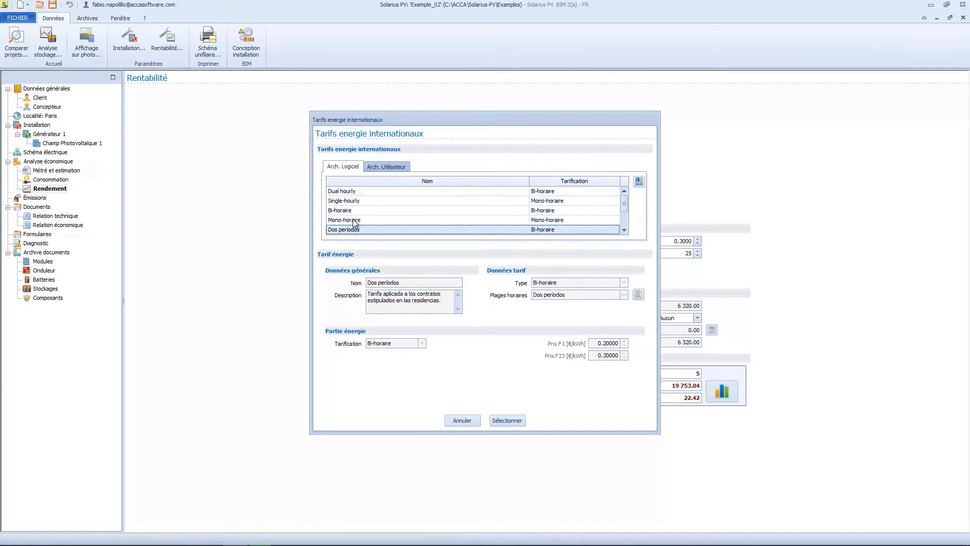
left_click(390, 211)
left_click(637, 294)
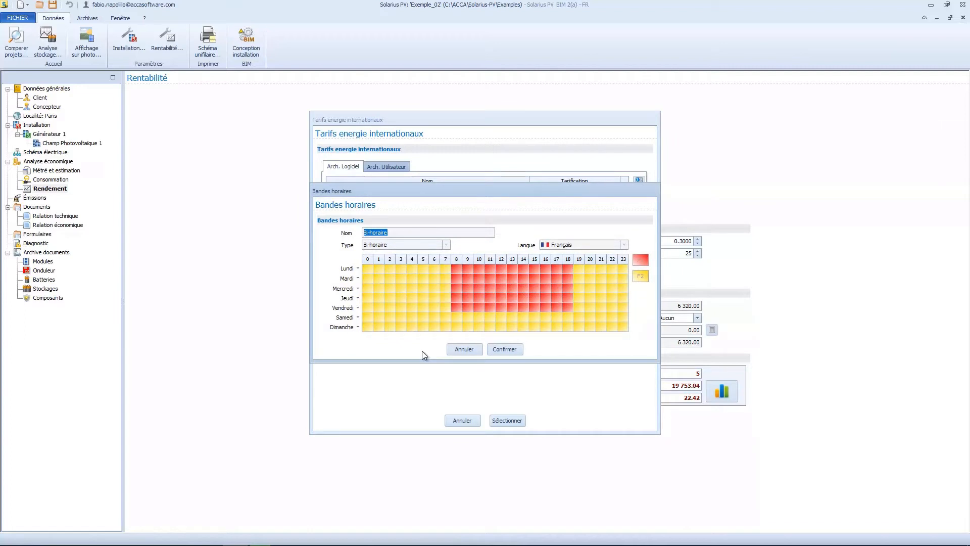
left_click(504, 349)
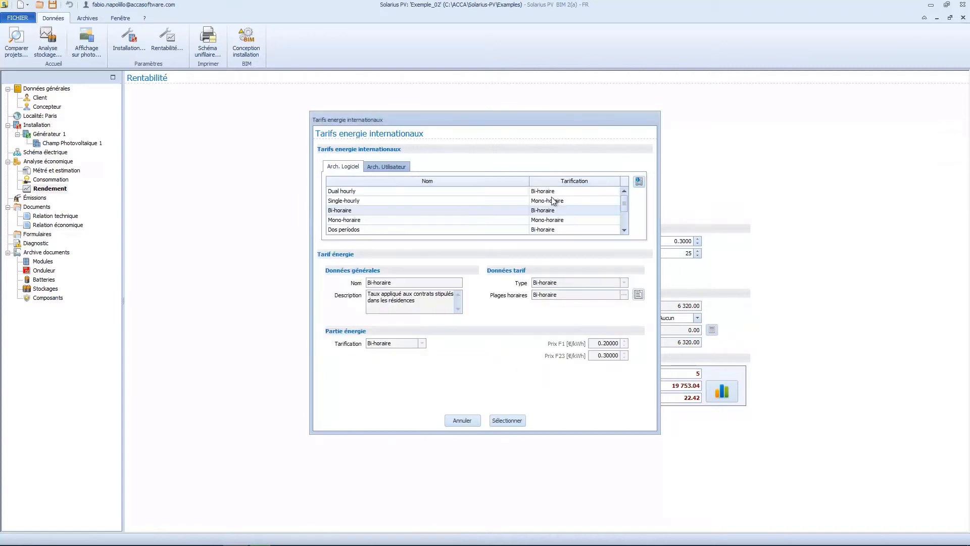
- Add an energy tariff named "Tarif" to the user archive and set its type to Bi-horaire
left_click(384, 166)
left_click(639, 181)
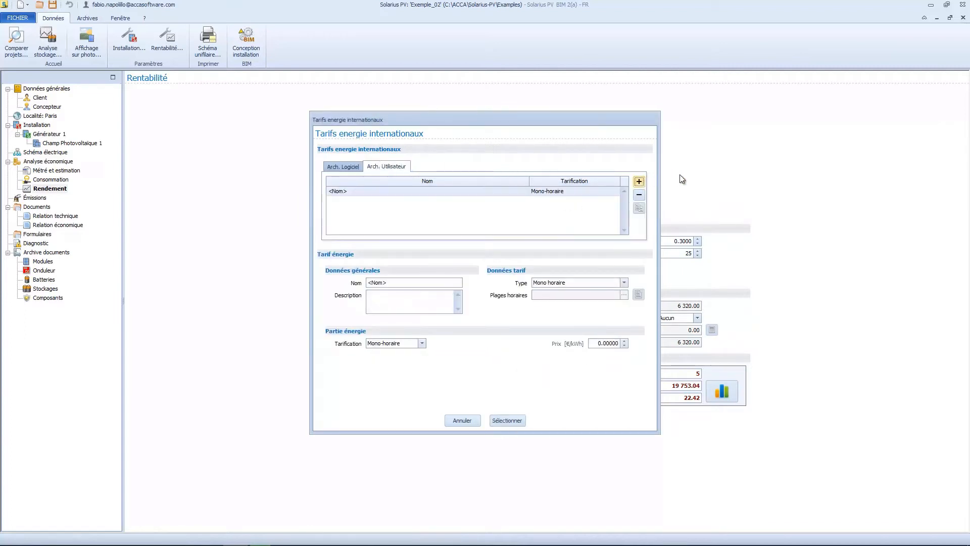
left_click(396, 281)
type("Tarif")
left_click(573, 283)
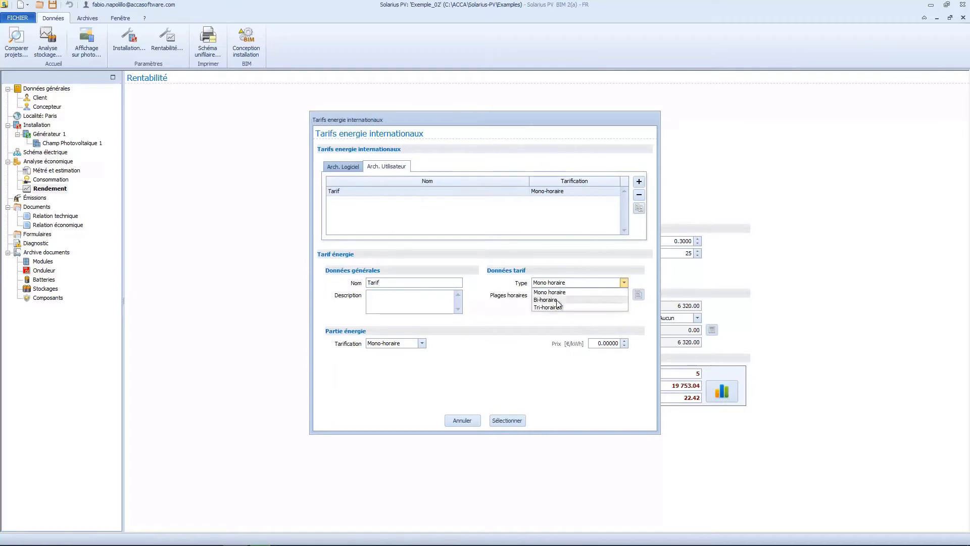
left_click(571, 300)
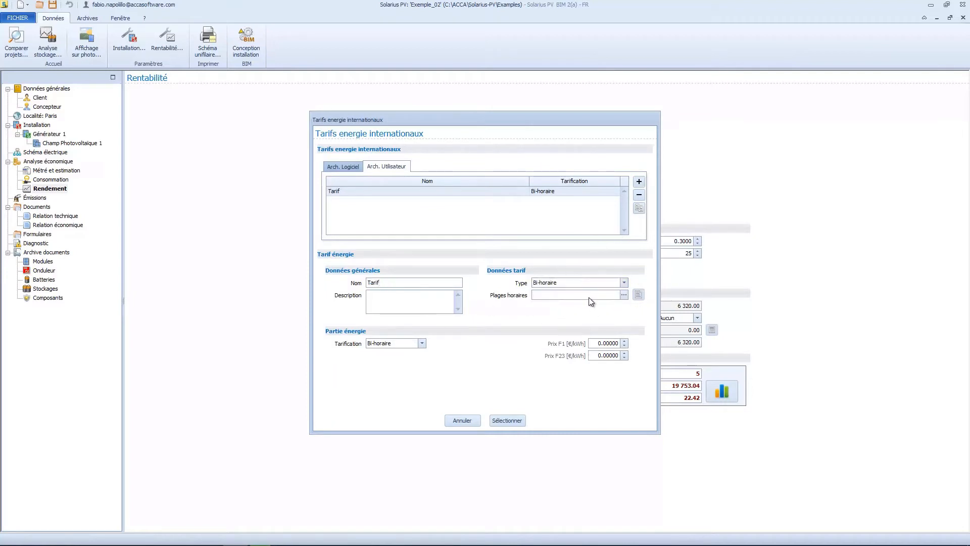
- Assign the Dual hourly time bands to the new tariff and cancel the tariff selection
left_click(625, 295)
left_click(414, 222)
left_click(403, 230)
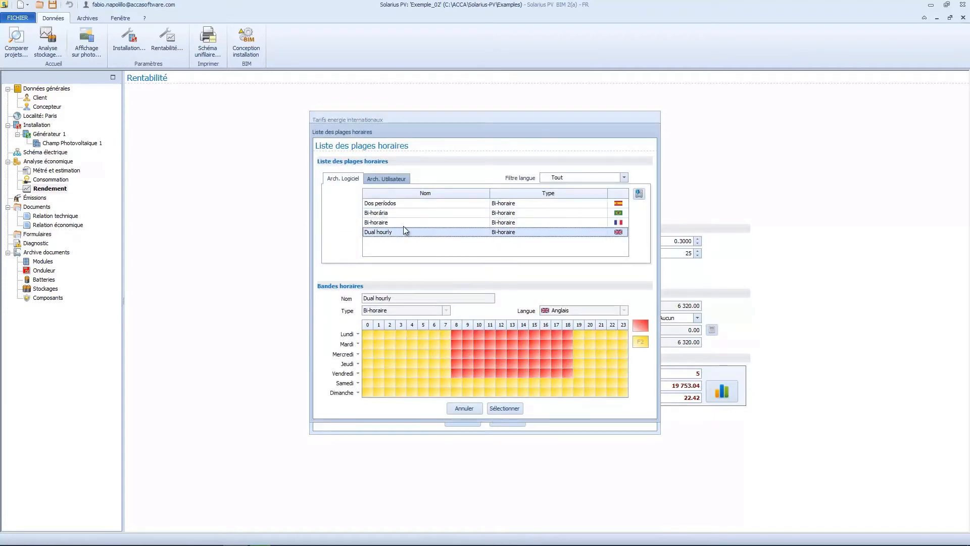
left_click(504, 409)
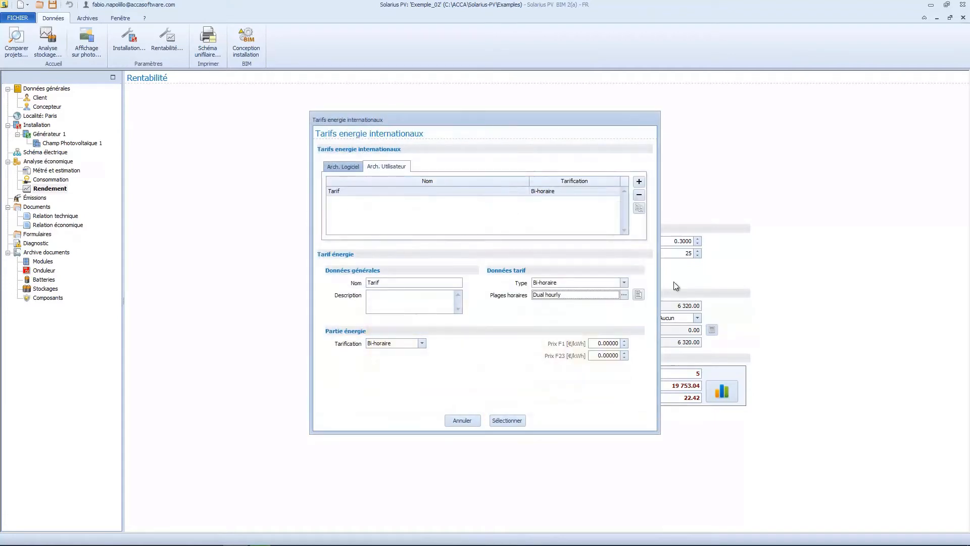
left_click(390, 343)
left_click(462, 421)
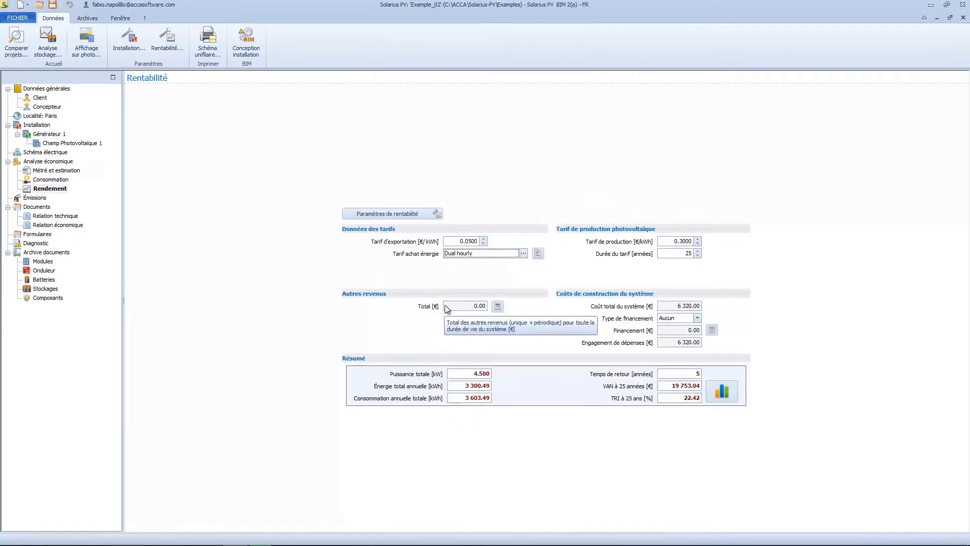
- In the other revenues, replace the one-off entry "Other" with a blank one and add a periodic revenue entry
left_click(497, 306)
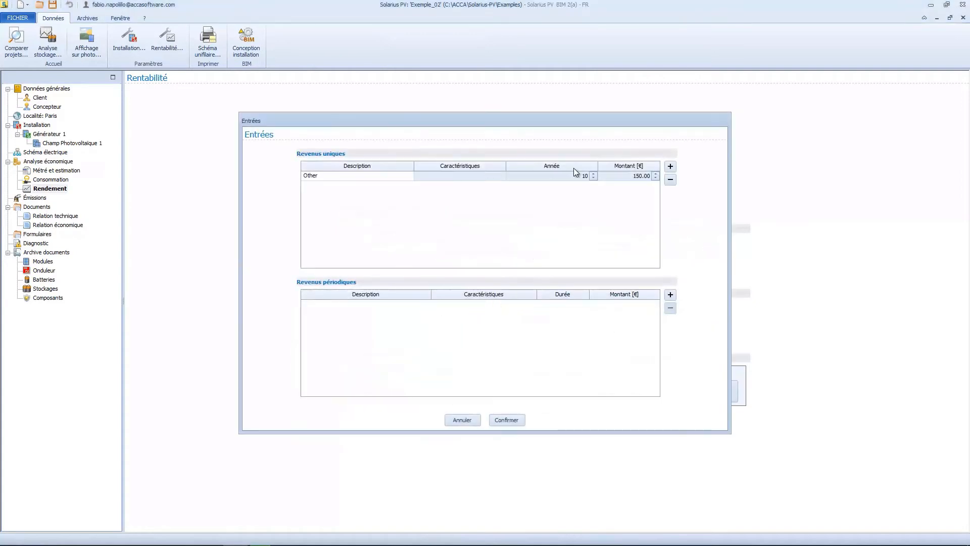
left_click(670, 180)
left_click(460, 290)
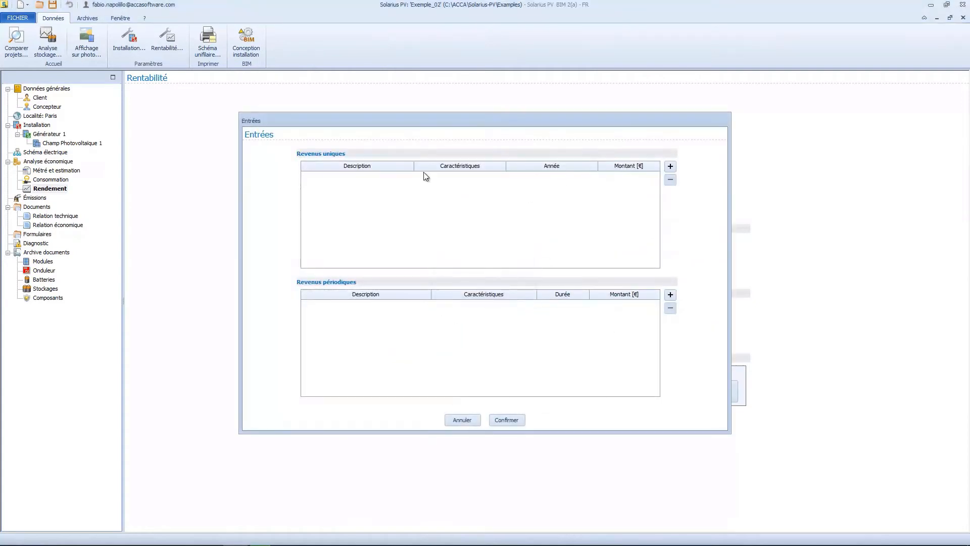
left_click(670, 166)
left_click(670, 295)
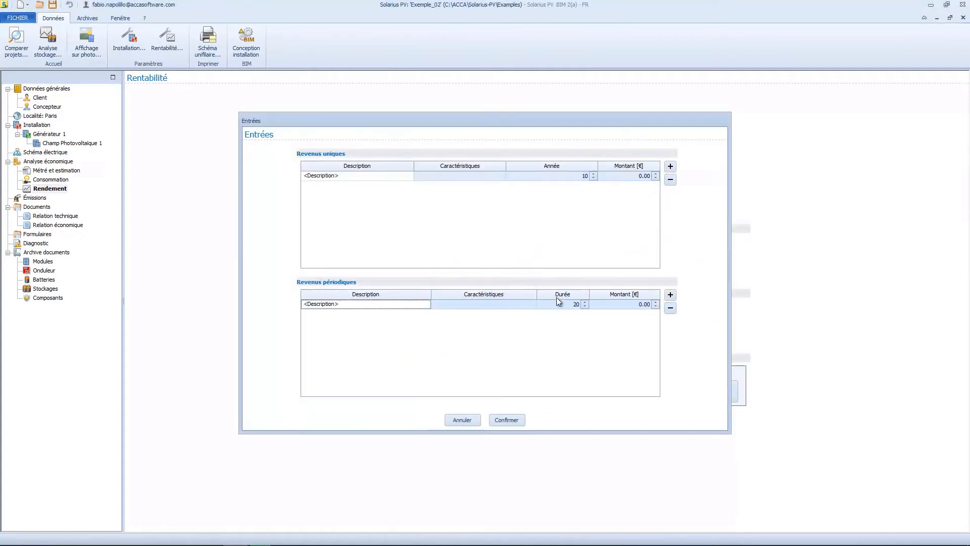
- Keep the periodic revenue's duration at 20, try amounts of 500 € and -300 €, and cancel the revenue edits
left_click(585, 306)
left_click(585, 306)
left_click(584, 303)
left_click(585, 303)
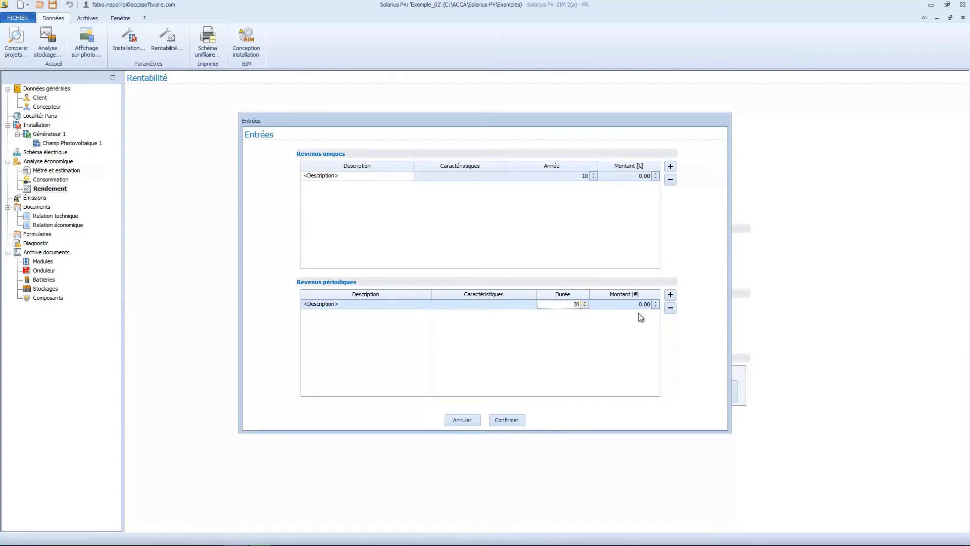
left_click(639, 304)
left_click_drag(638, 304, 696, 309)
type("500")
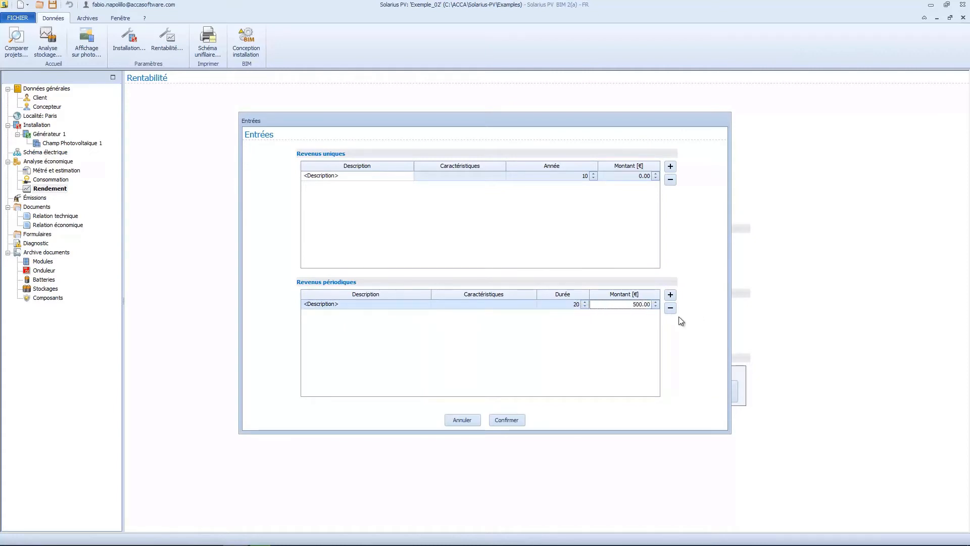
left_click_drag(629, 304, 661, 308)
type("-300")
left_click(460, 420)
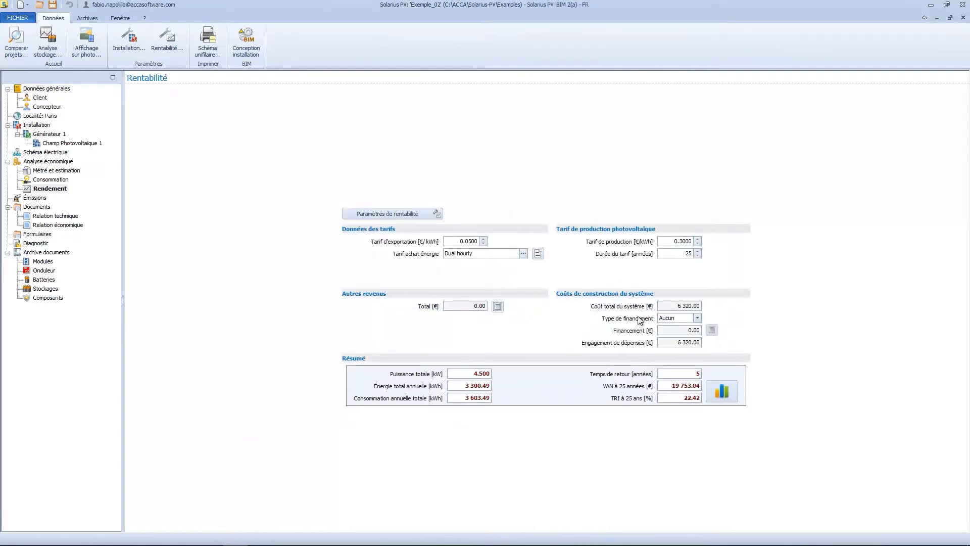
- Set the system cost's financing type to Prêt and enter a loan amount of 1 000 €
left_click(689, 318)
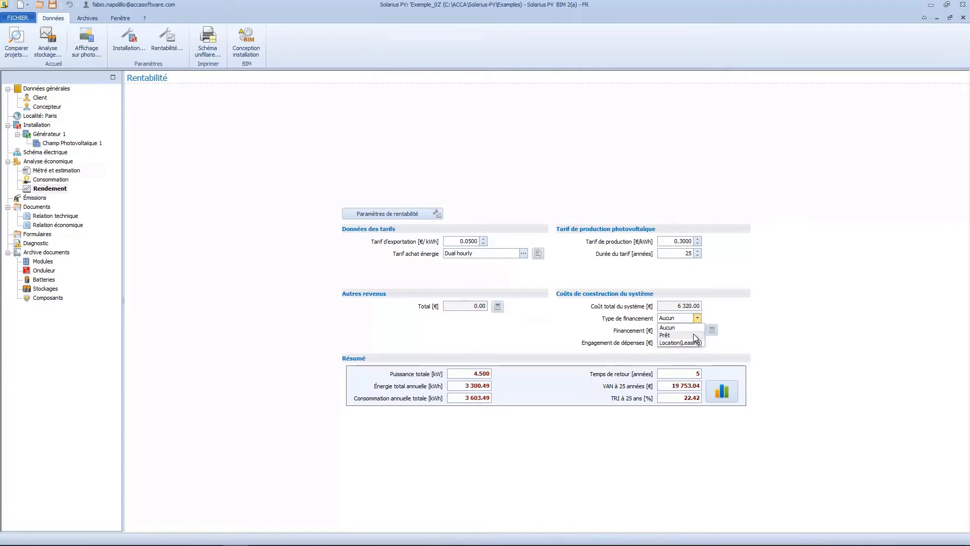
left_click(692, 330)
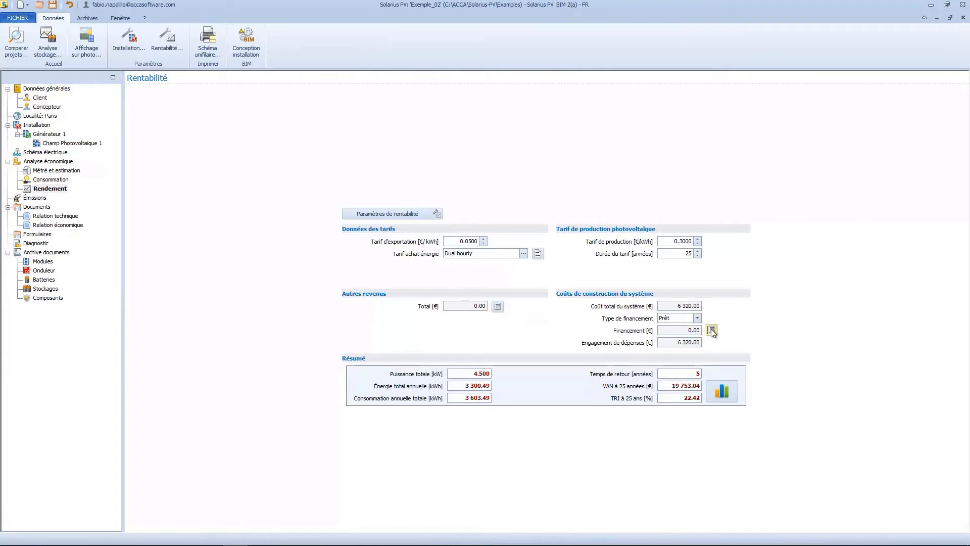
left_click(712, 330)
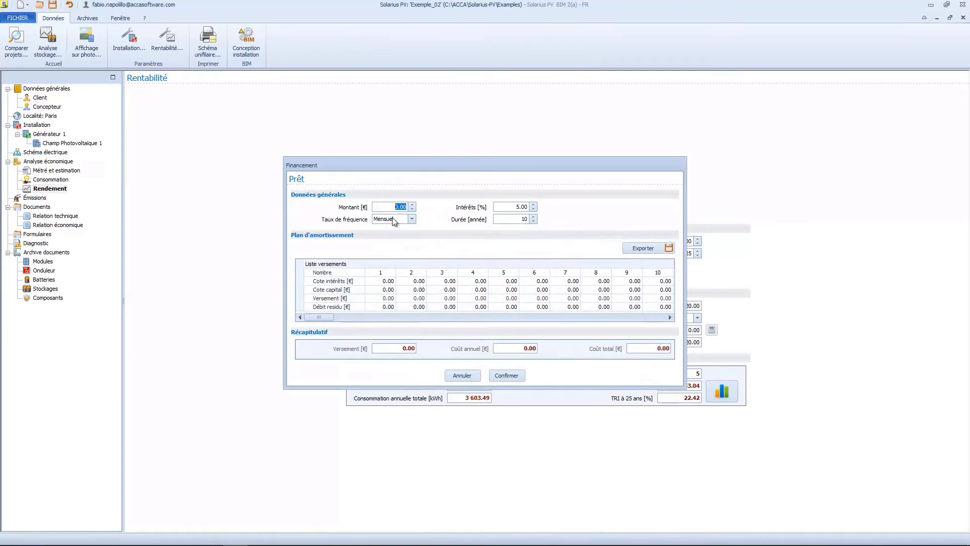
type("10 00")
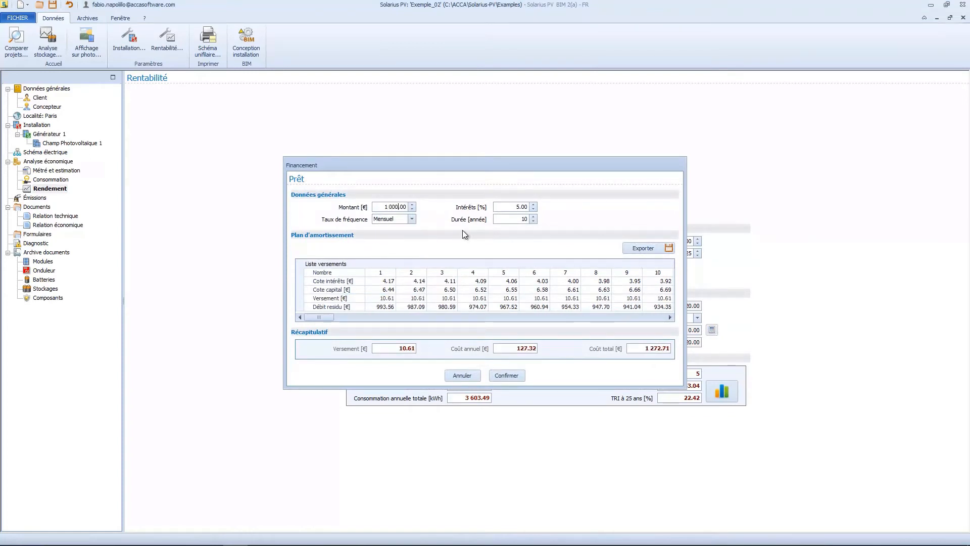
type("0")
- Try the Bimensuel payment frequency for the loan, return it to Mensuel, and cancel the loan settings
left_click(396, 221)
left_click(405, 229)
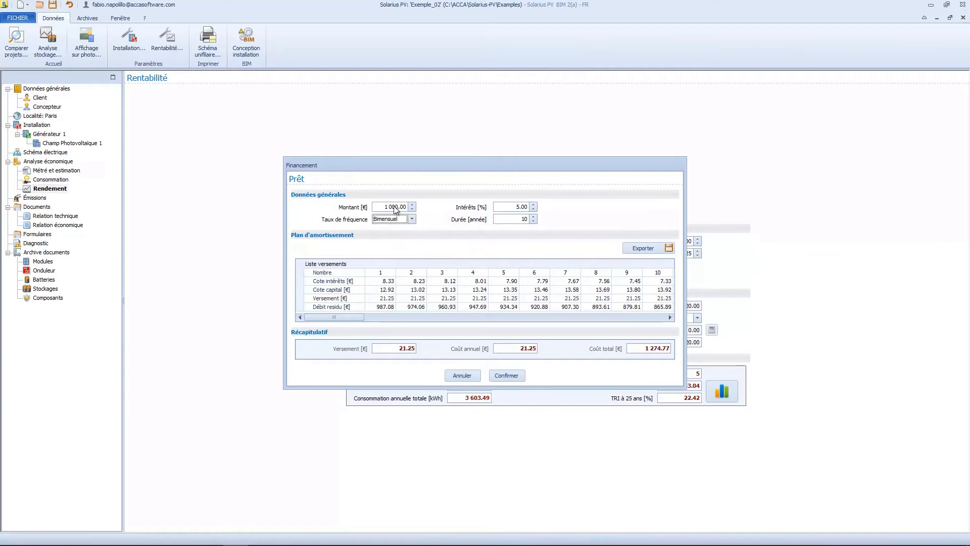
left_click(413, 220)
left_click(391, 251)
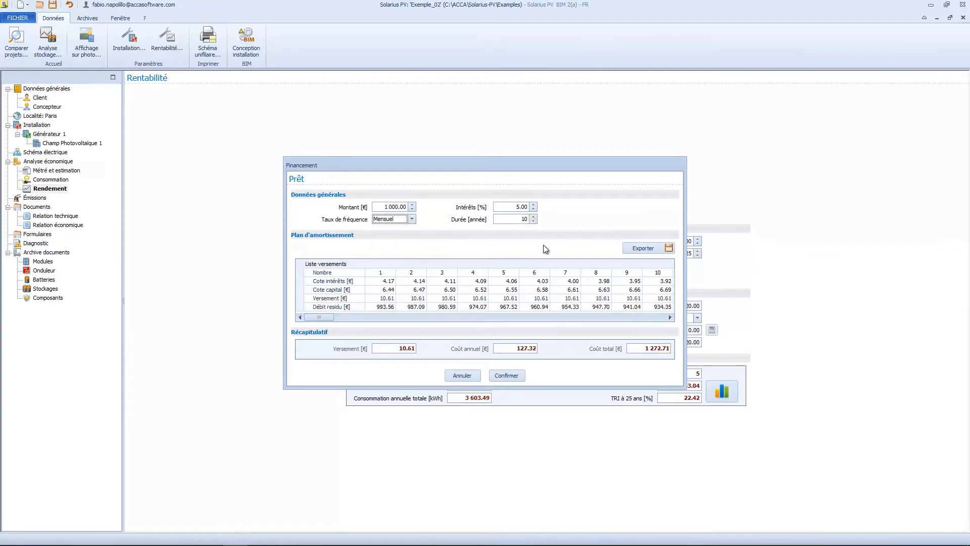
left_click(461, 375)
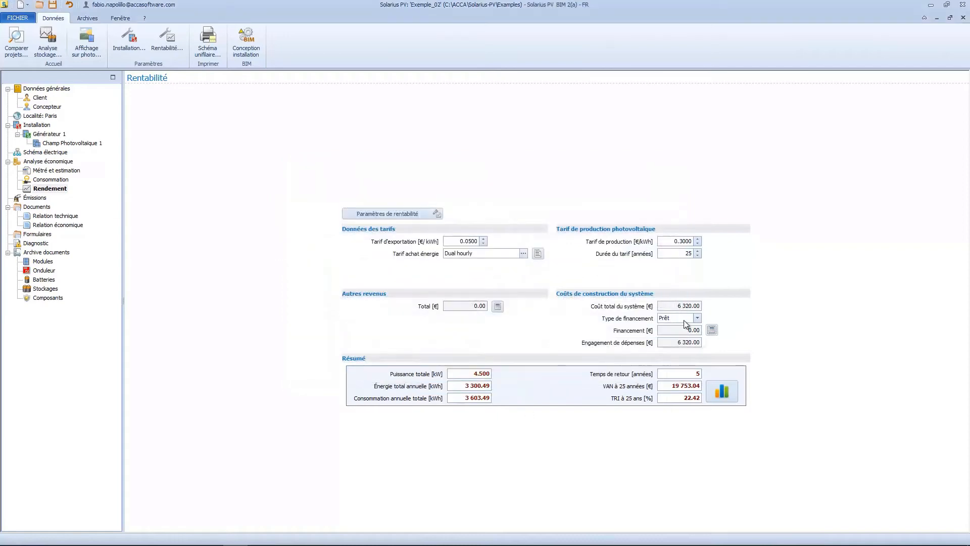
- View the Location(Leasing) financing settings and close them without entering any values
left_click(711, 330)
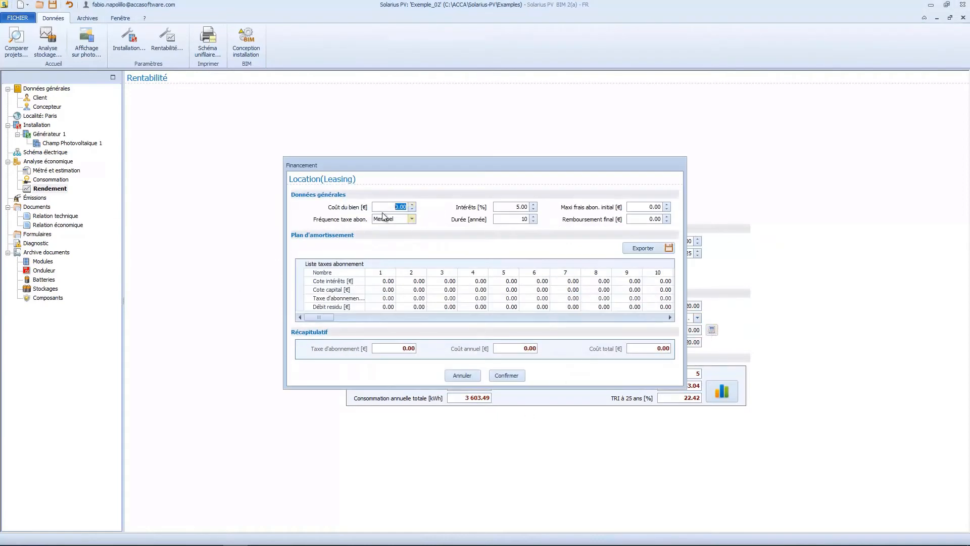
left_click(462, 376)
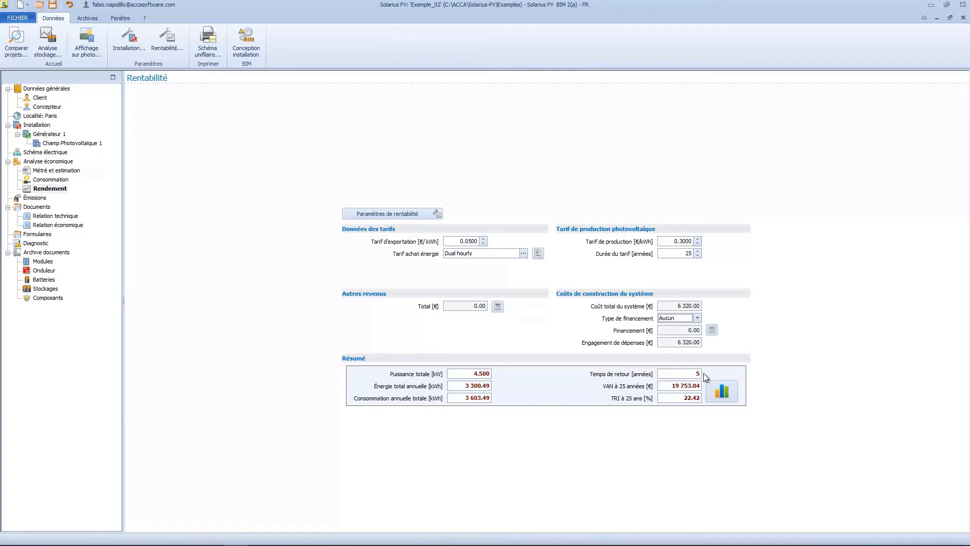
- Open the profitability analysis and examine the annual budget table up to year 25 and the summary charts
left_click(722, 394)
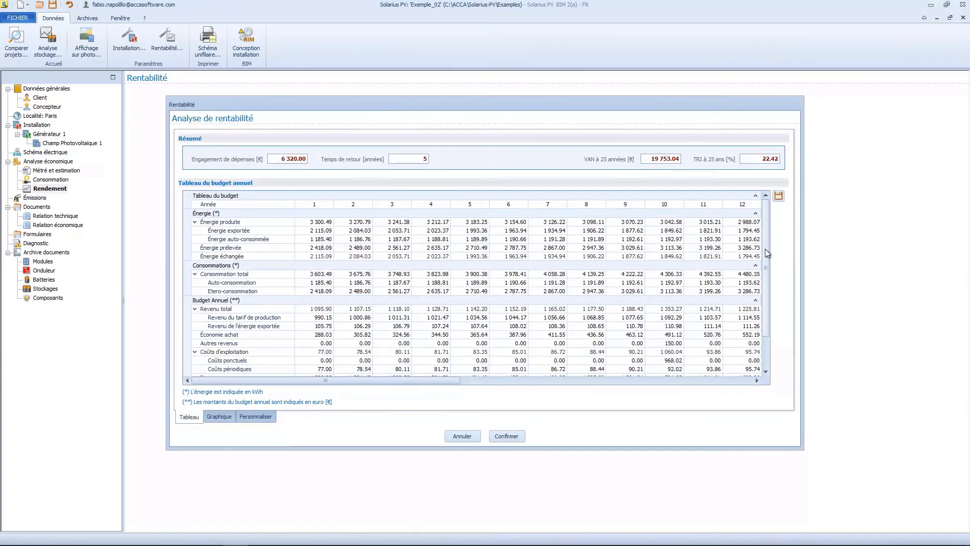
left_click_drag(765, 248, 762, 291)
left_click_drag(338, 380, 657, 379)
left_click_drag(764, 312, 769, 197)
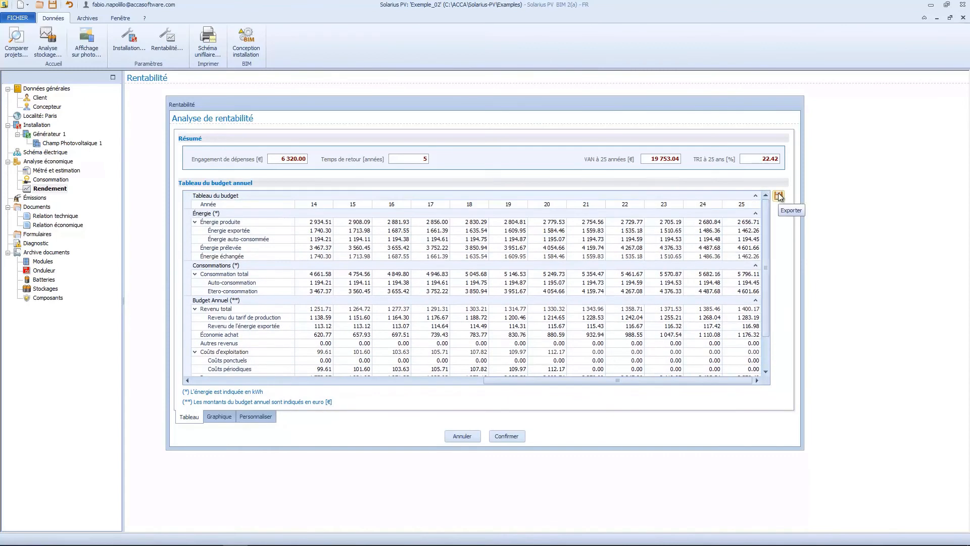
left_click(218, 417)
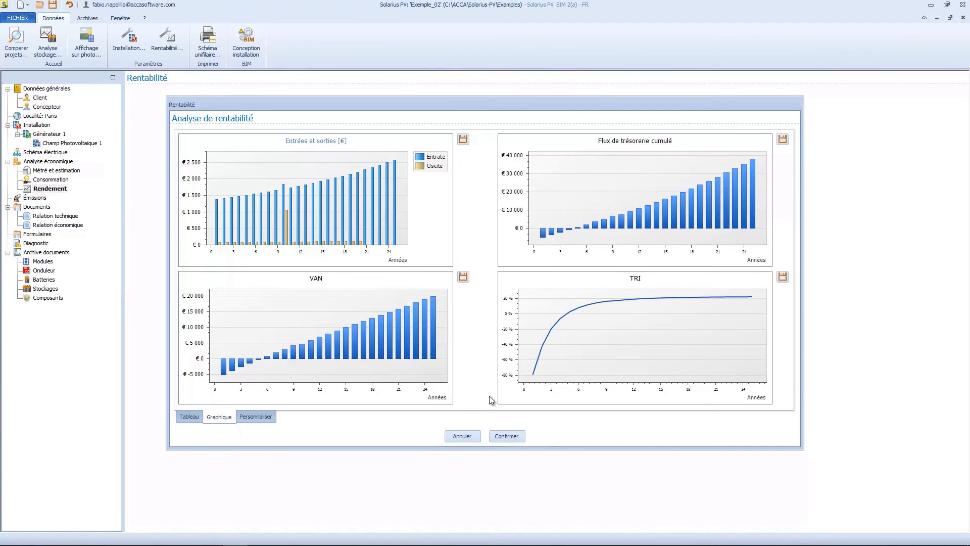
- Build a custom chart of Revenu de l'énergie exportée, Coûts d'exploitation, Coûts périodiques and Flux trésorerie
left_click(256, 416)
left_click(305, 178)
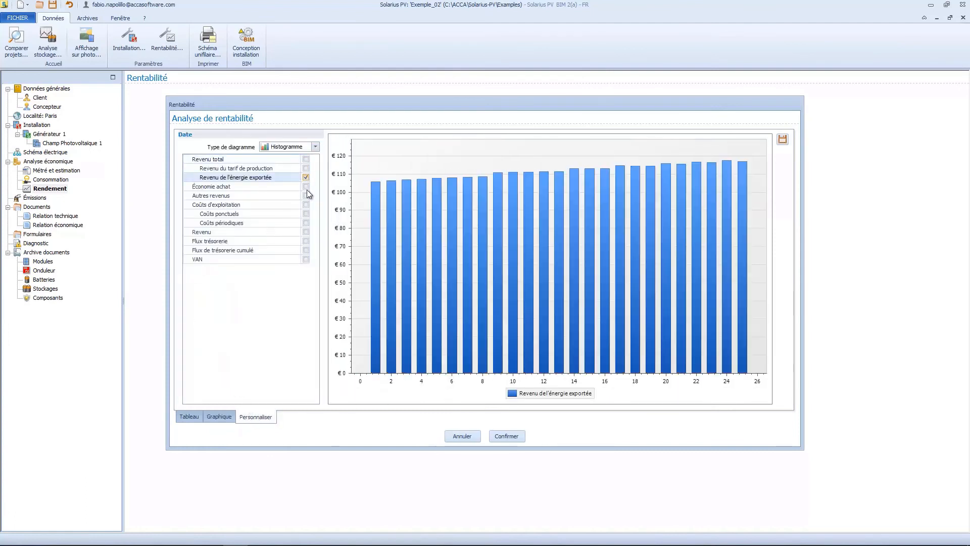
left_click(307, 205)
left_click(305, 223)
left_click(307, 241)
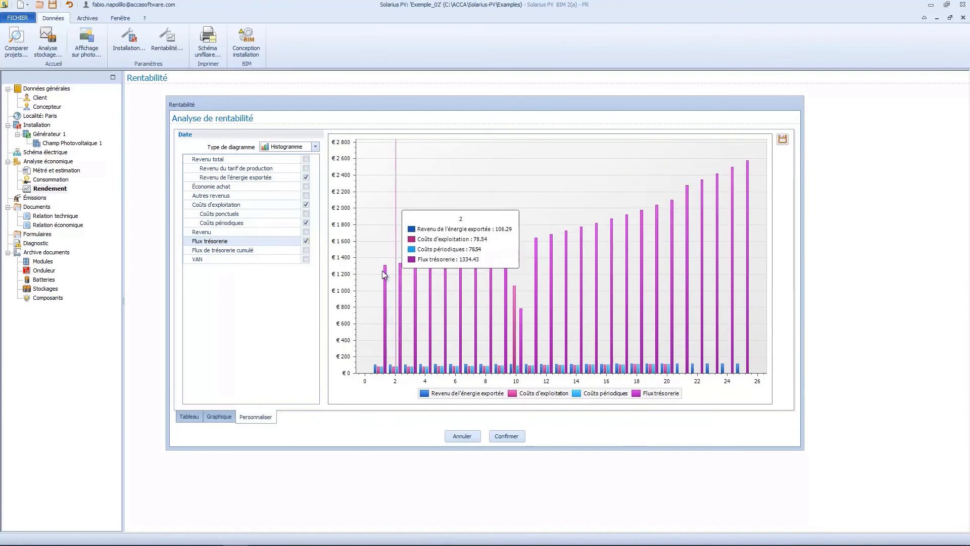
- Preview the custom chart as Linéaire, set it back to Histogramme, and confirm the profitability analysis
left_click(316, 147)
left_click(283, 162)
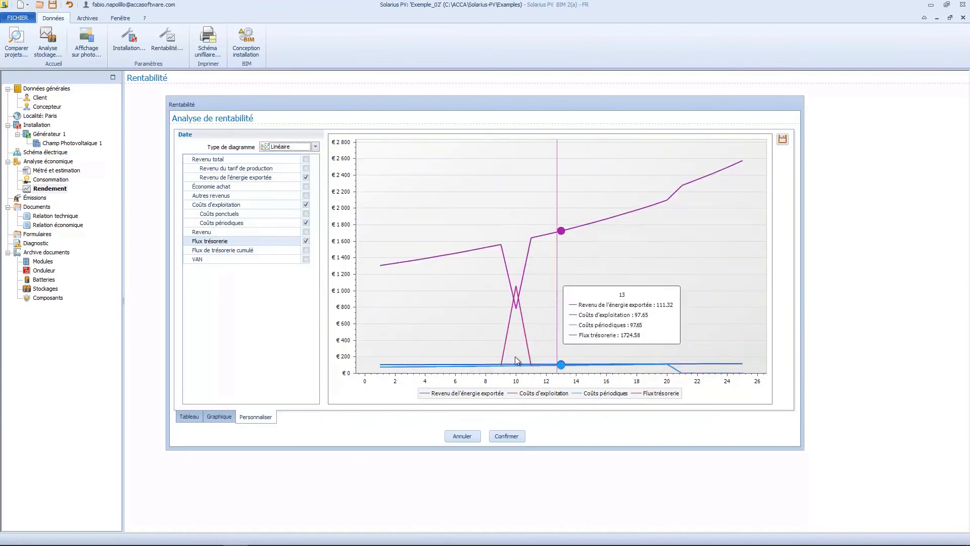
left_click(315, 147)
left_click(298, 155)
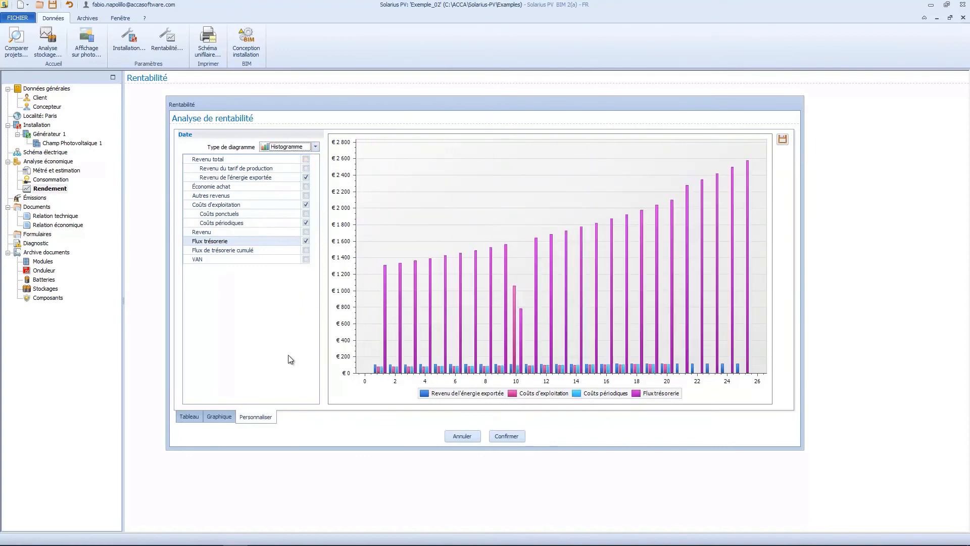
left_click(503, 436)
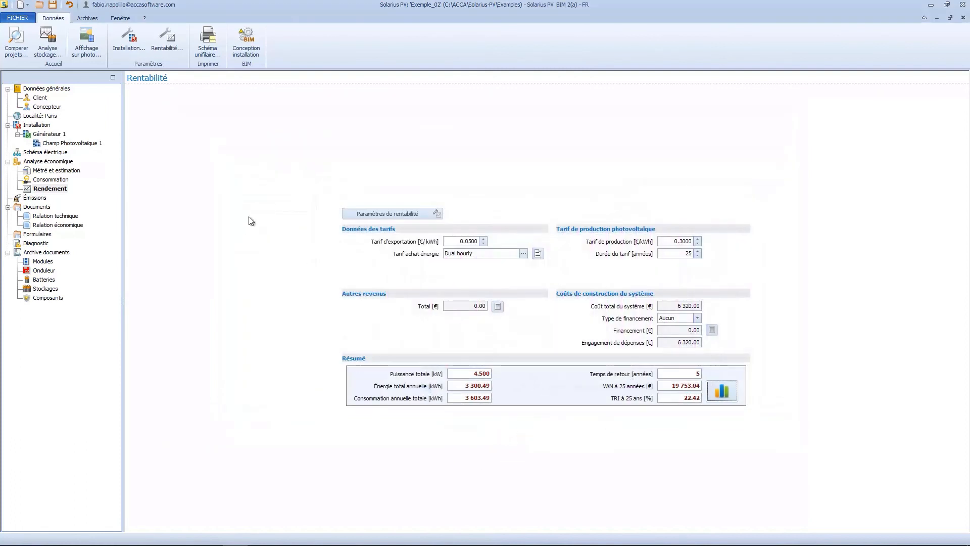
- Open the project's avoided emissions data
left_click(37, 199)
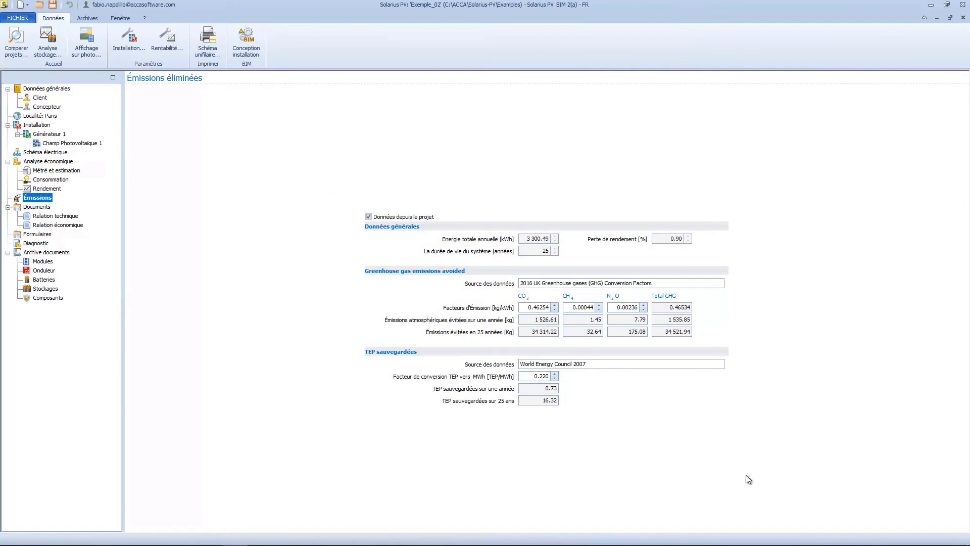